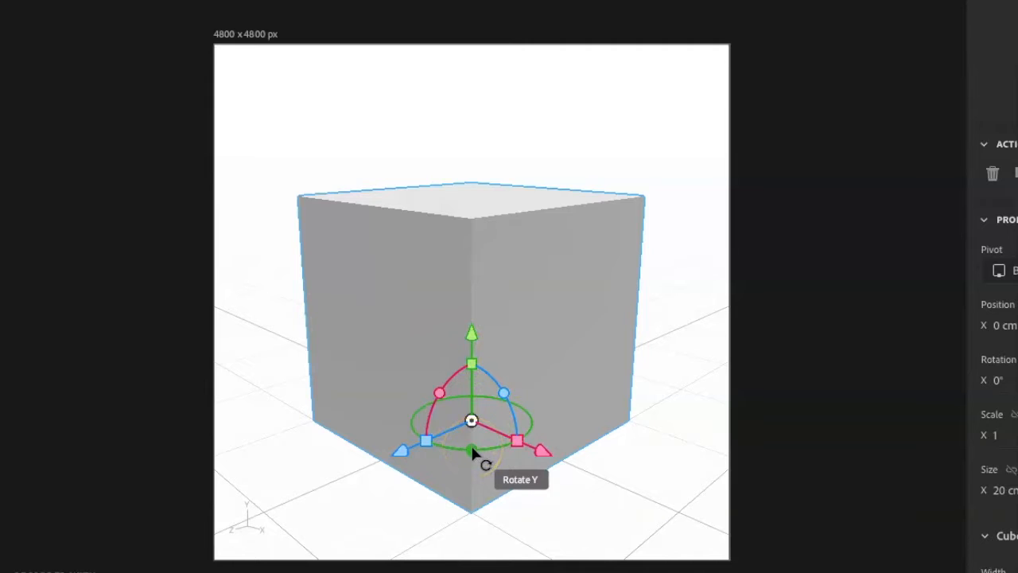
Step: Rotate the cube about its Y axis until one flat side faces the camera
left_click_drag(473, 451, 344, 428)
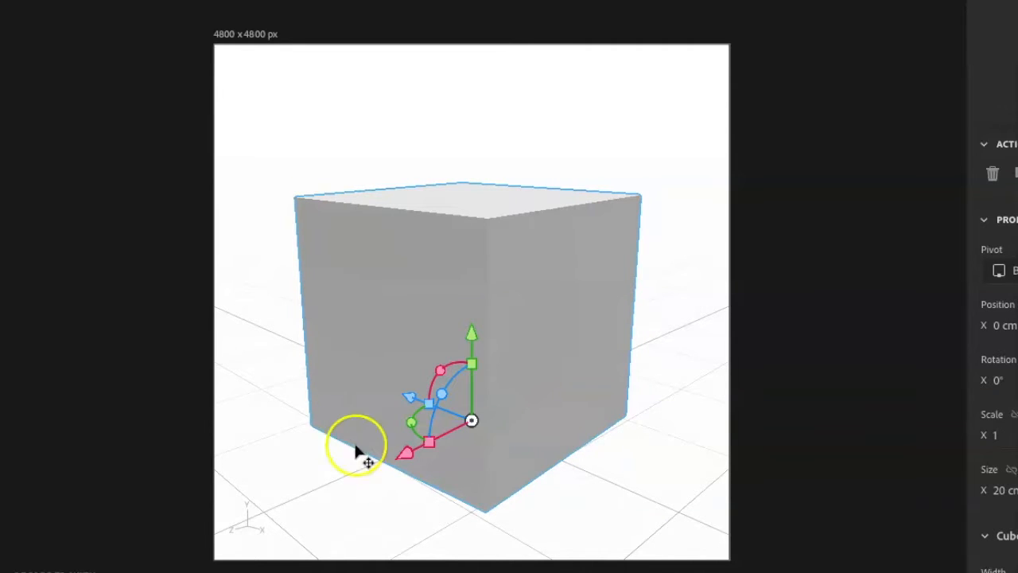
left_click(998, 488)
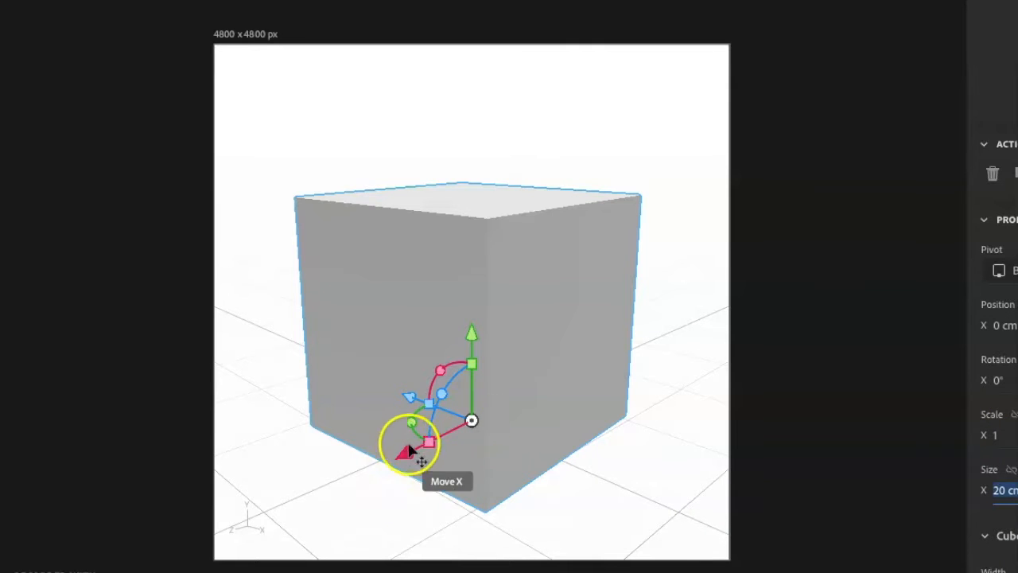
left_click_drag(399, 422, 325, 358)
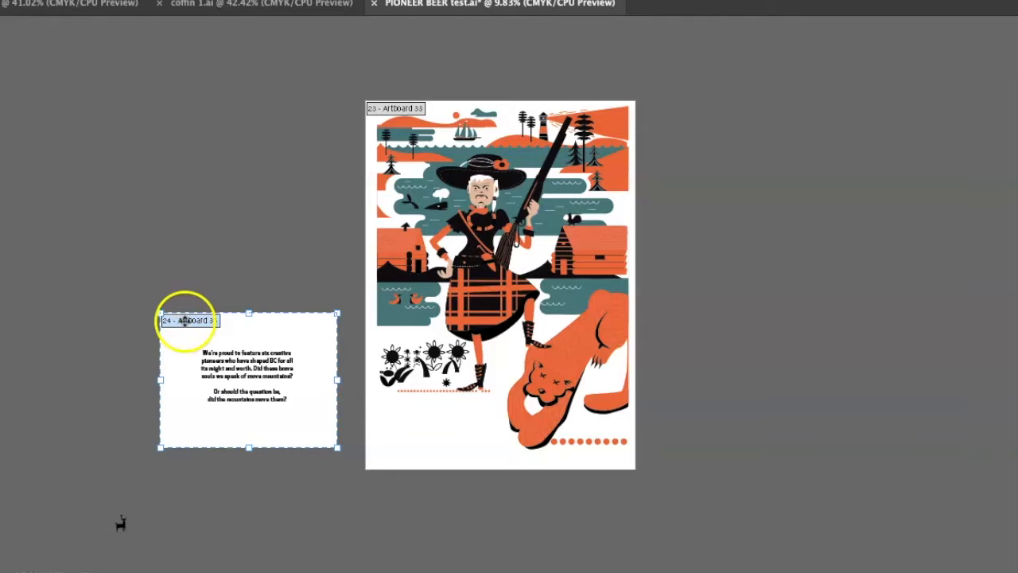
Step: In Illustrator, examine the text artboard and the illustration artboard of the PIONEER BEER test.ai document
left_click_drag(185, 321, 183, 321)
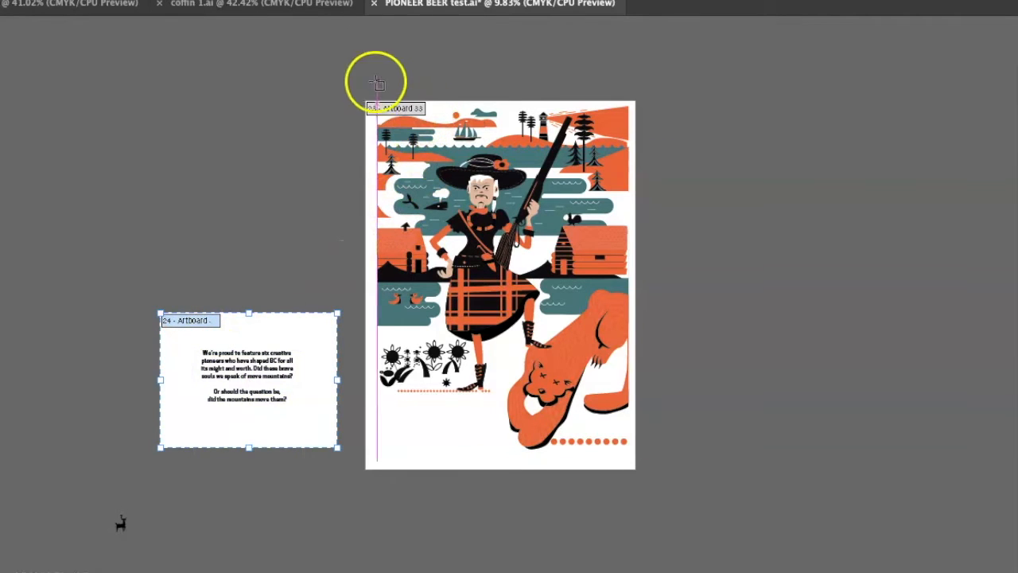
left_click(404, 107)
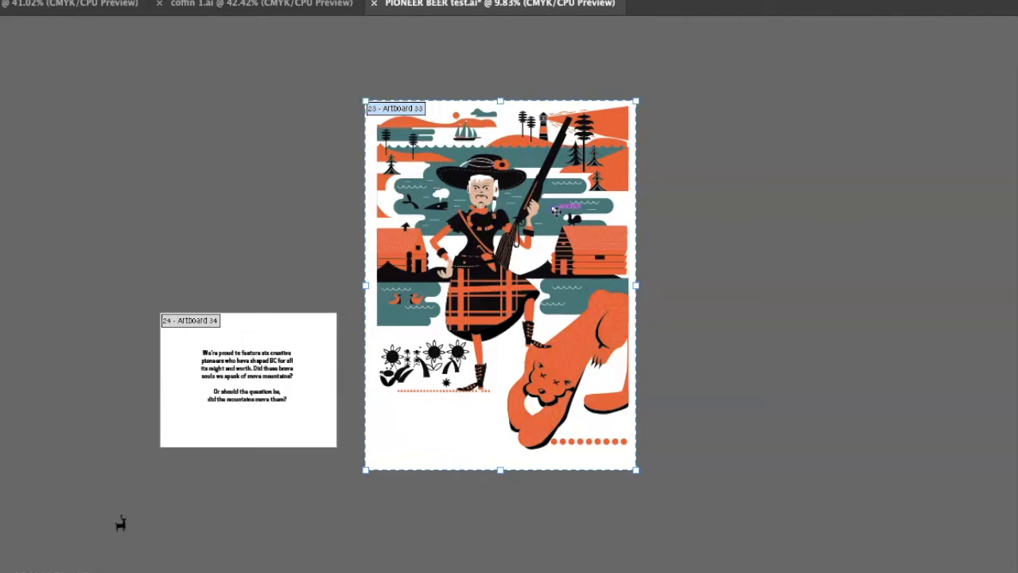
left_click(510, 192)
Step: Switch to Photoshop, view the text image on its transparent background, and return to the cube in Dimension
key("super+Tab")
left_click_drag(432, 541, 306, 0)
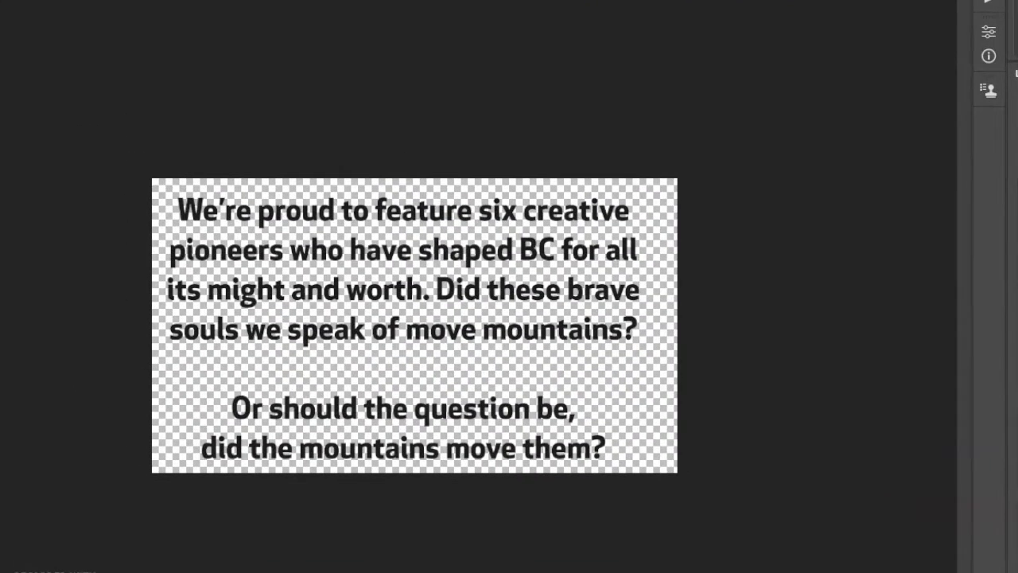
left_click_drag(311, 0, 406, 572)
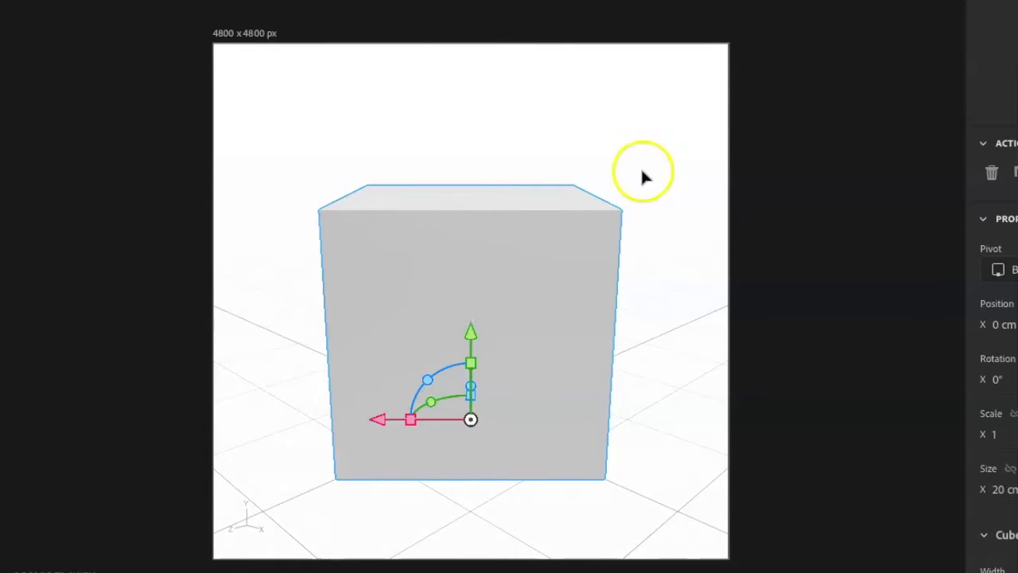
Step: Select the cube and place the text image file on it as a graphic
left_click(534, 273)
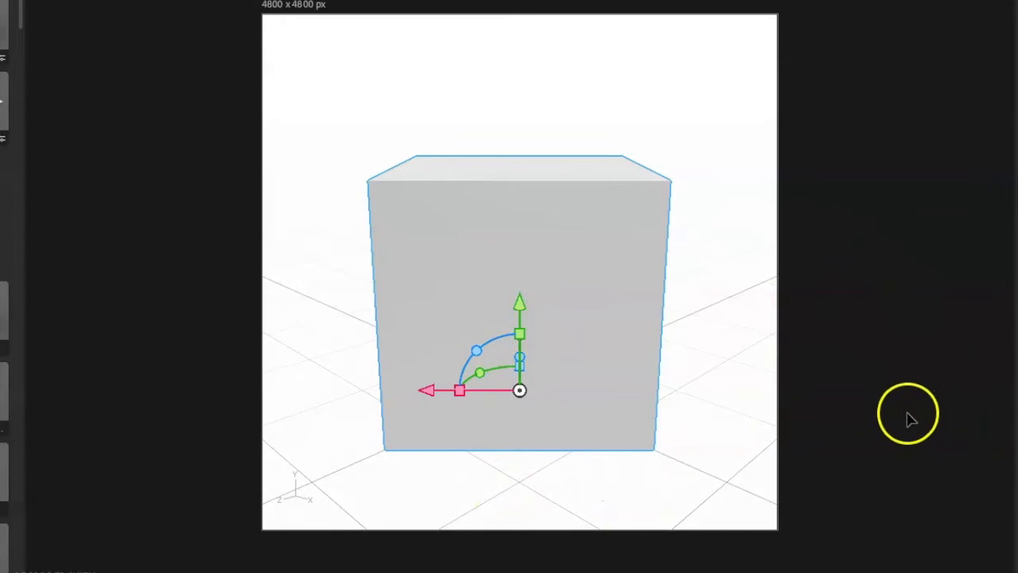
left_click(590, 243)
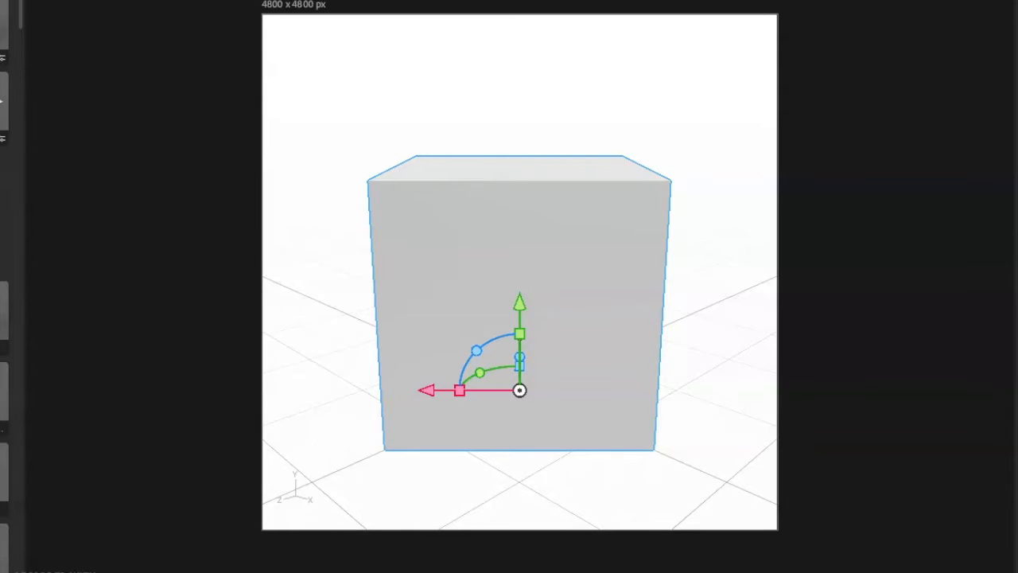
left_click(400, 222)
key("1")
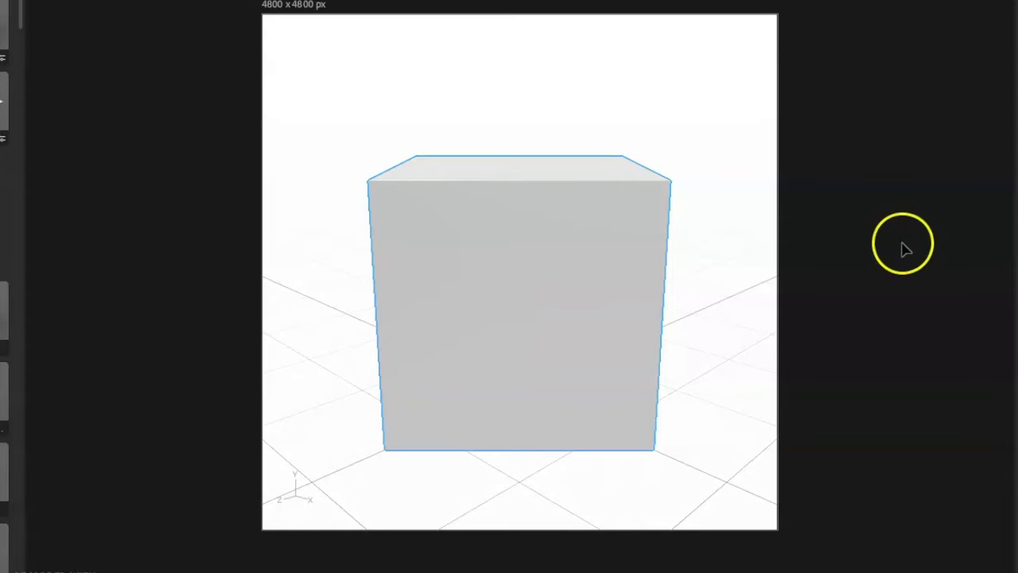
left_click(598, 280)
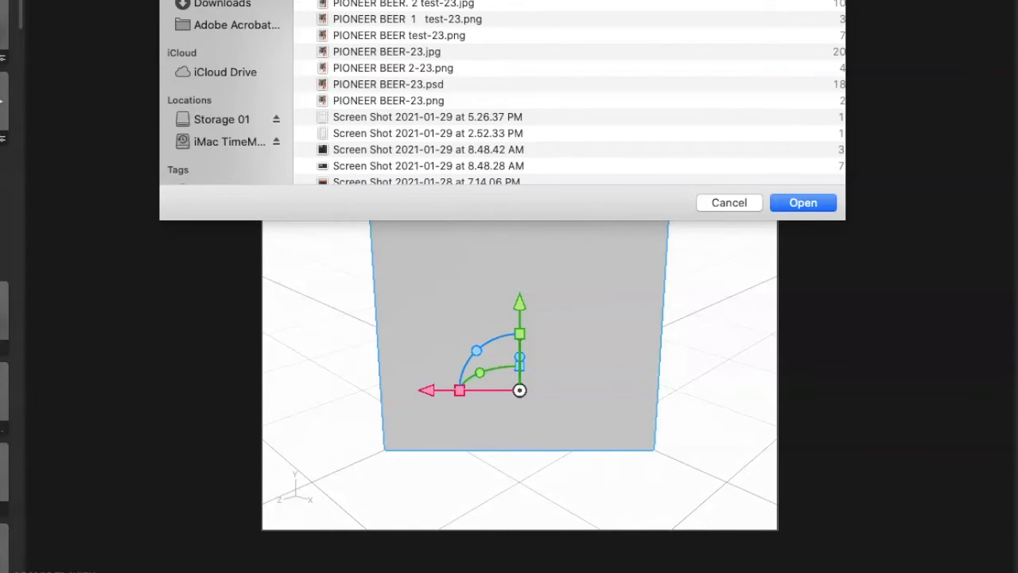
left_click(805, 204)
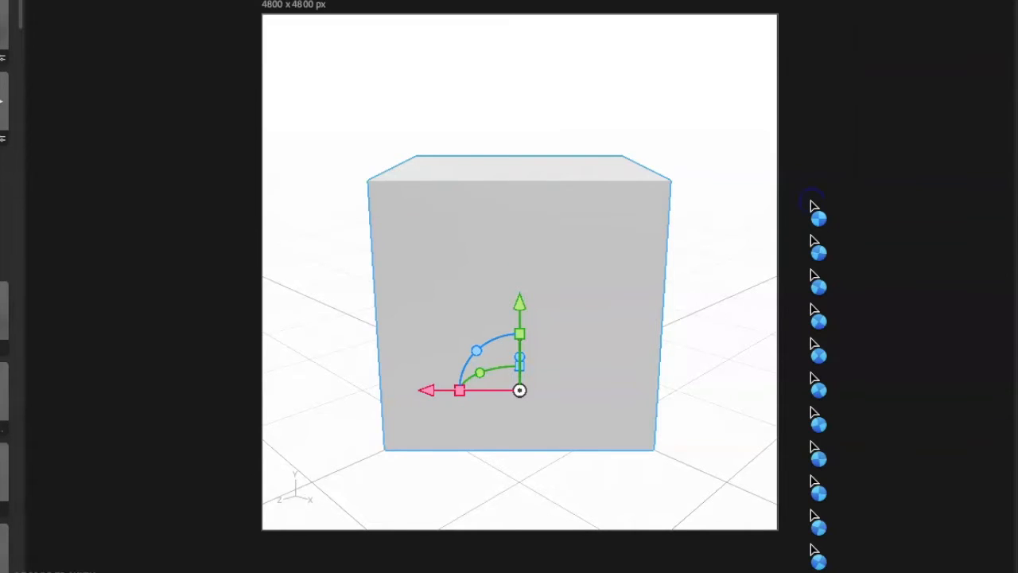
Step: Position the text graphic on the upper part of the cube's front face and deselect it
left_click_drag(492, 266, 496, 243)
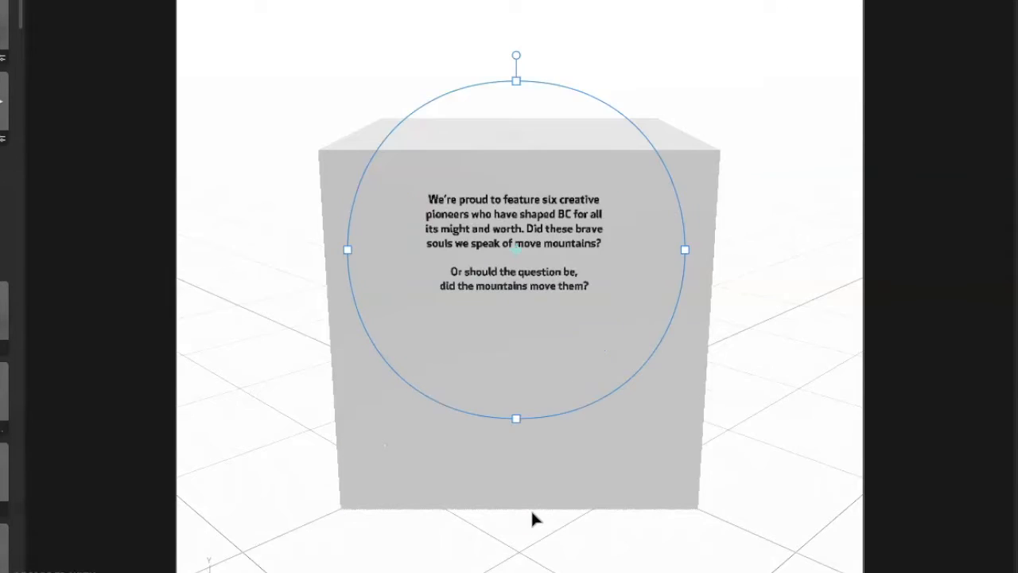
key("ctrl+plus")
key("ctrl+minus")
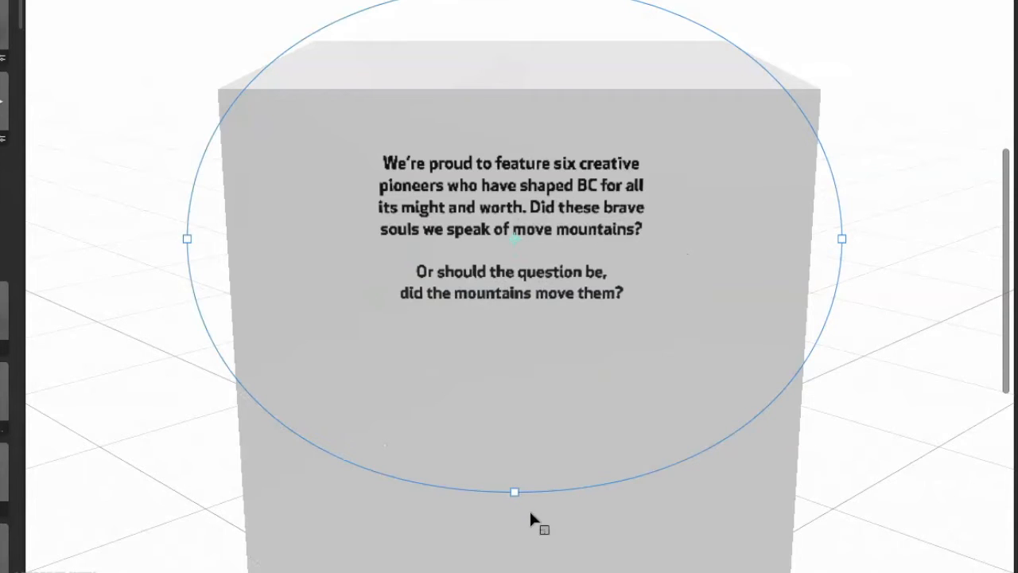
left_click(437, 207)
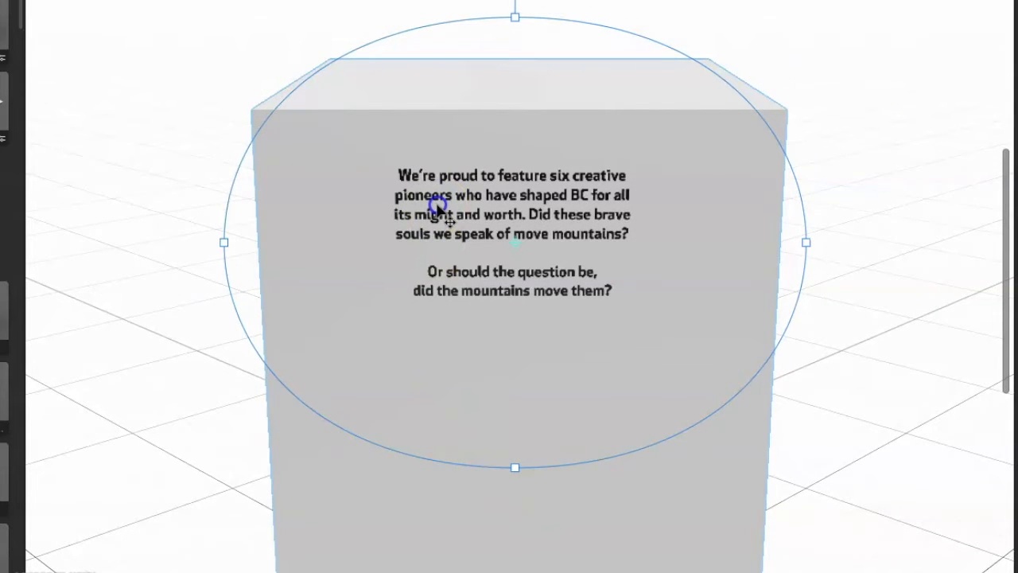
left_click(136, 112)
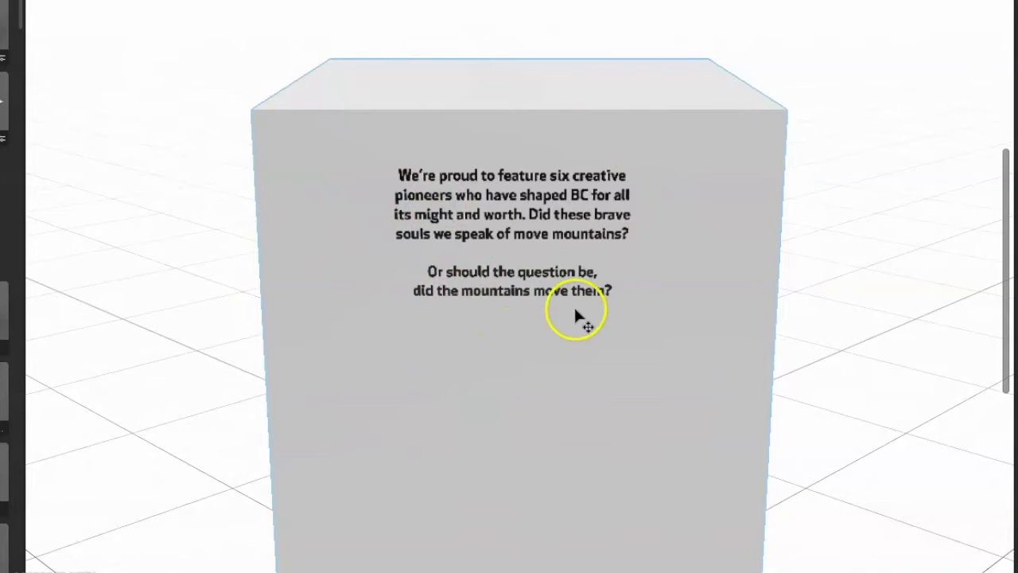
left_click(0, 0)
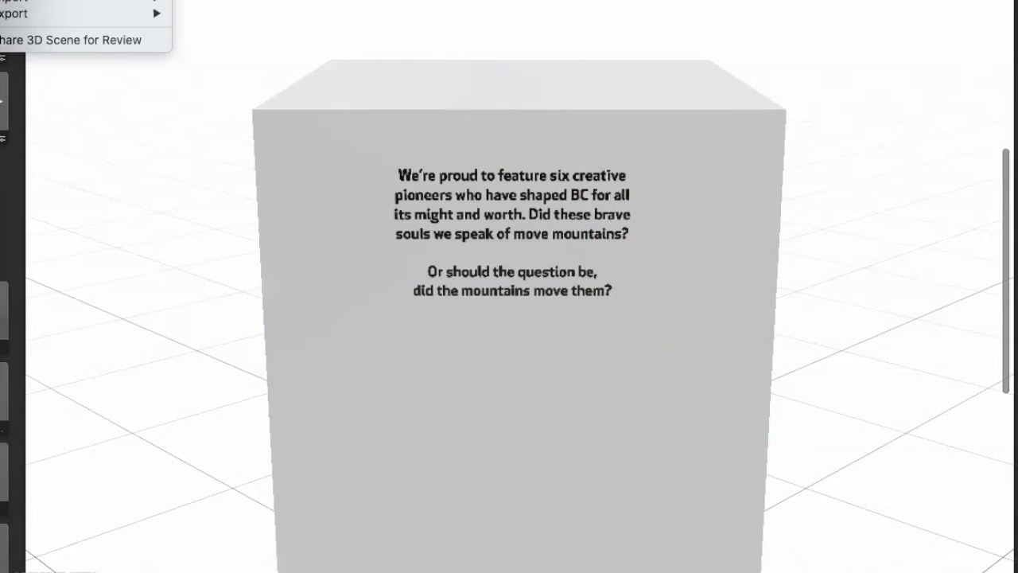
key("super+o")
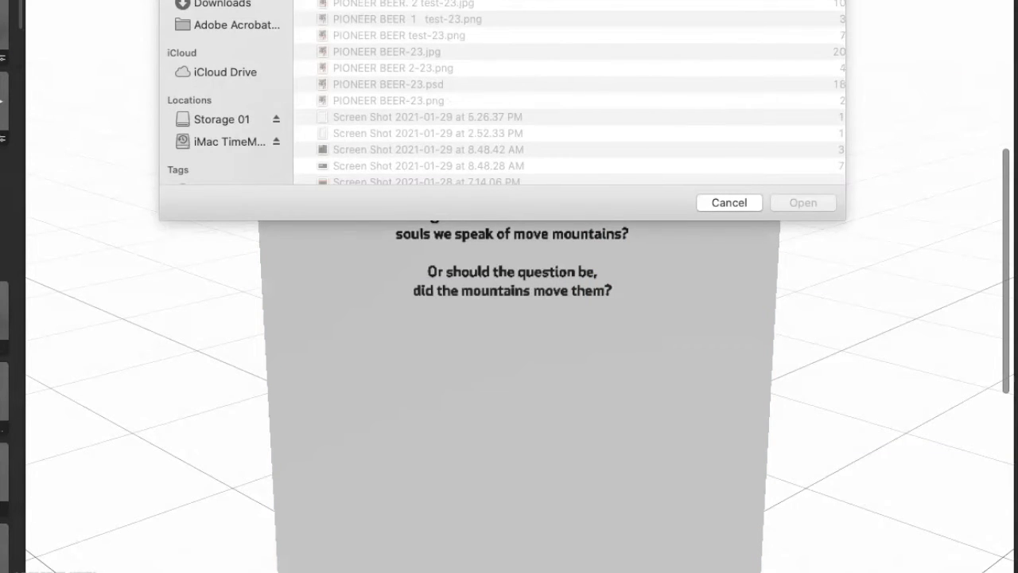
left_click(729, 203)
Step: Place a second text graphic on the cube and move it below the first one on the front face
left_click(303, 141)
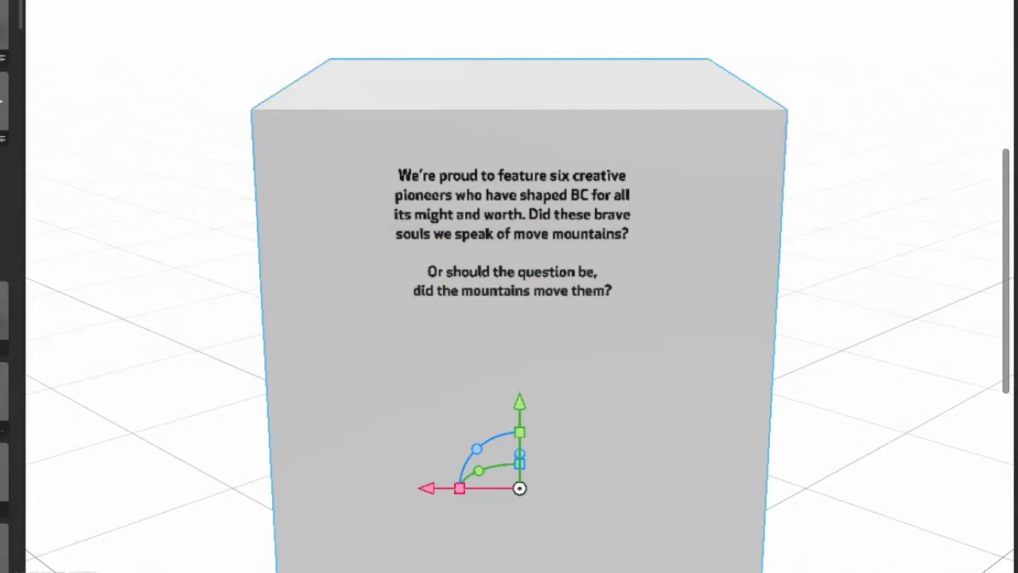
key("super+o")
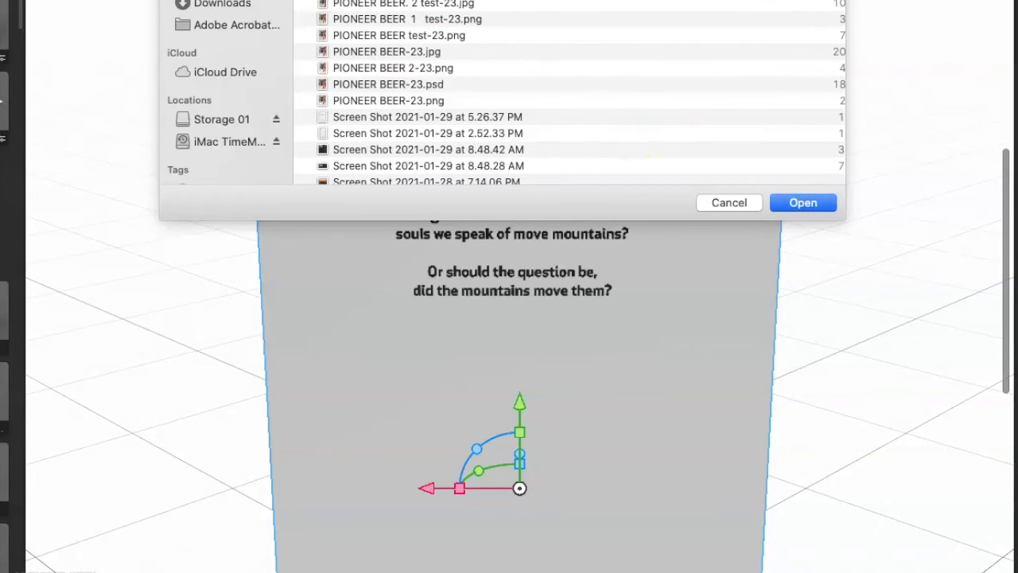
left_click(808, 203)
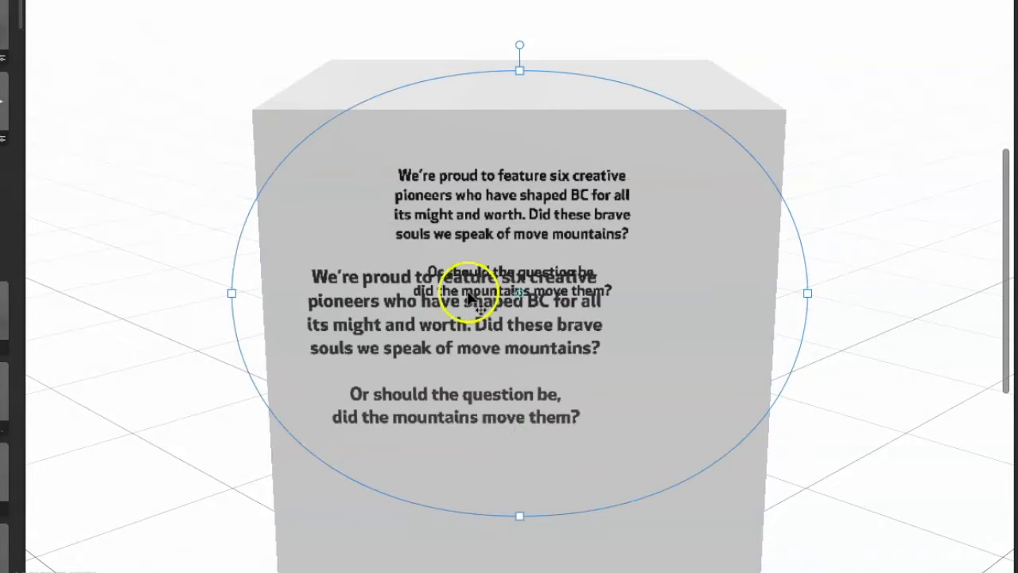
left_click_drag(350, 320, 388, 414)
left_click(175, 300)
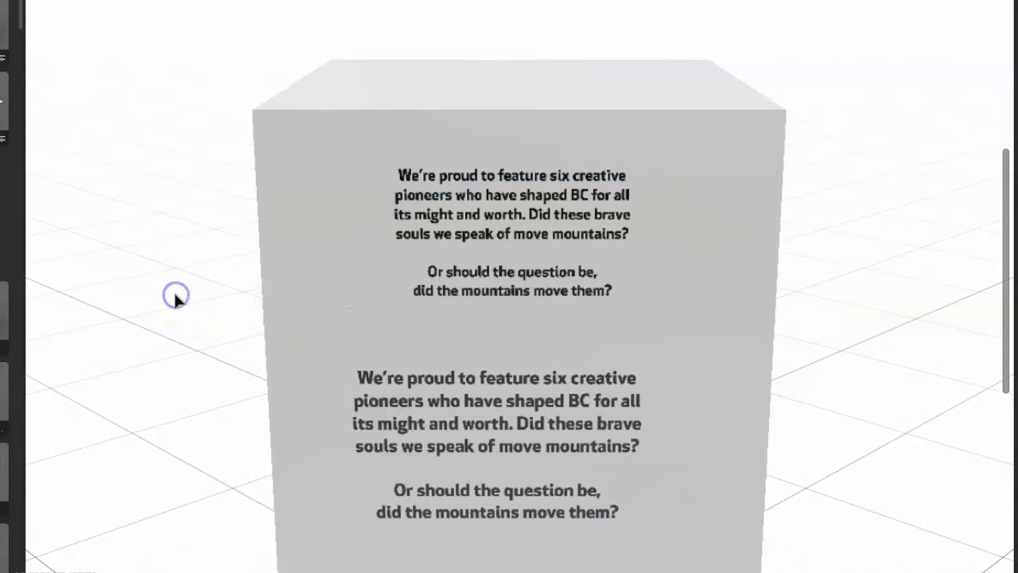
left_click(438, 400)
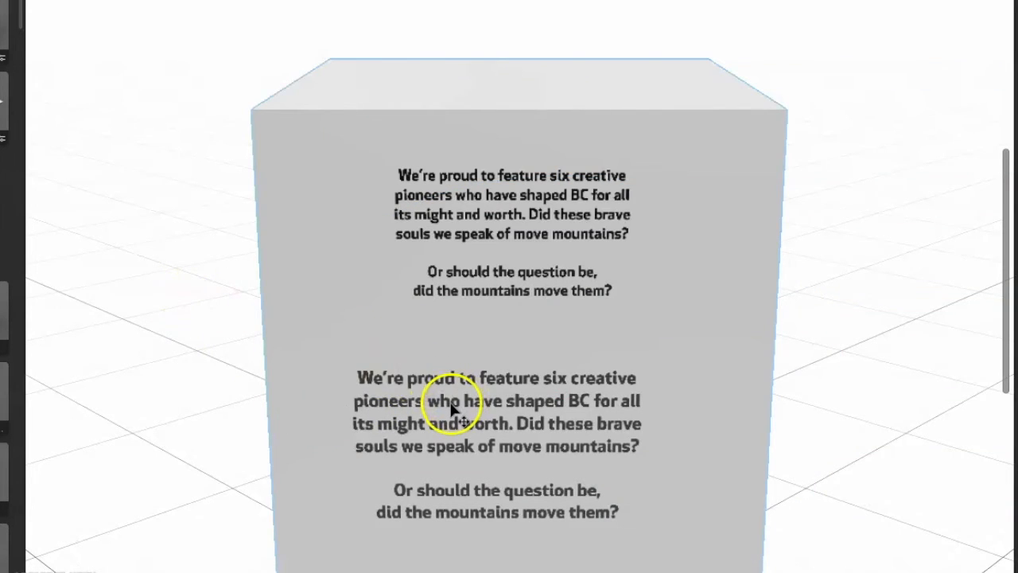
left_click(136, 18)
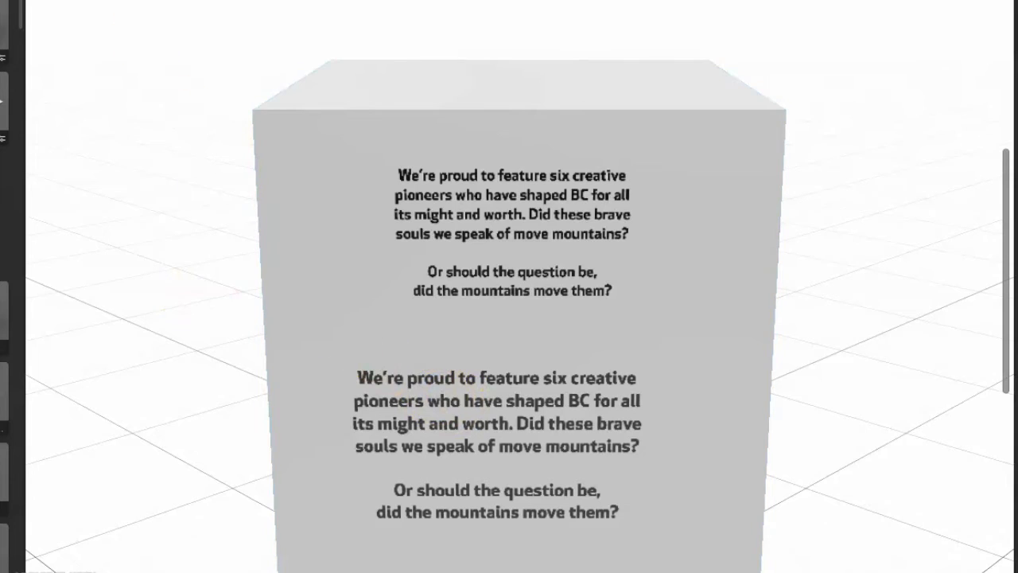
left_click(0, 0)
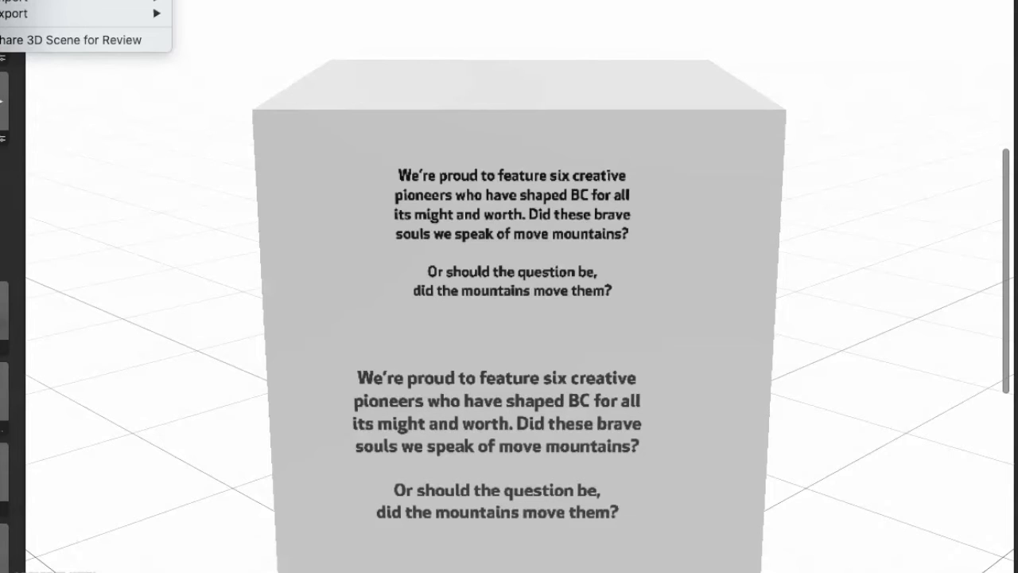
left_click(32, 0)
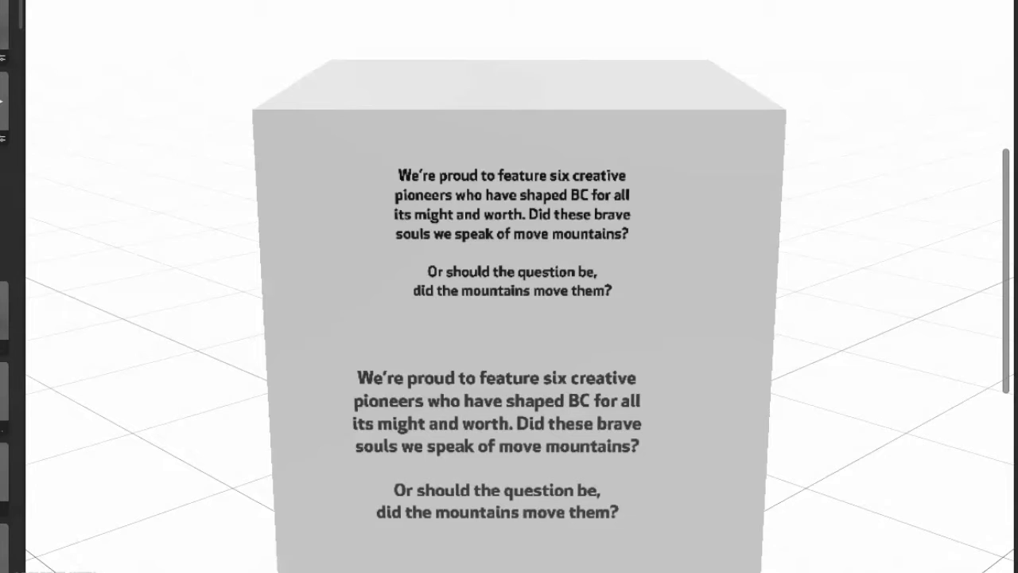